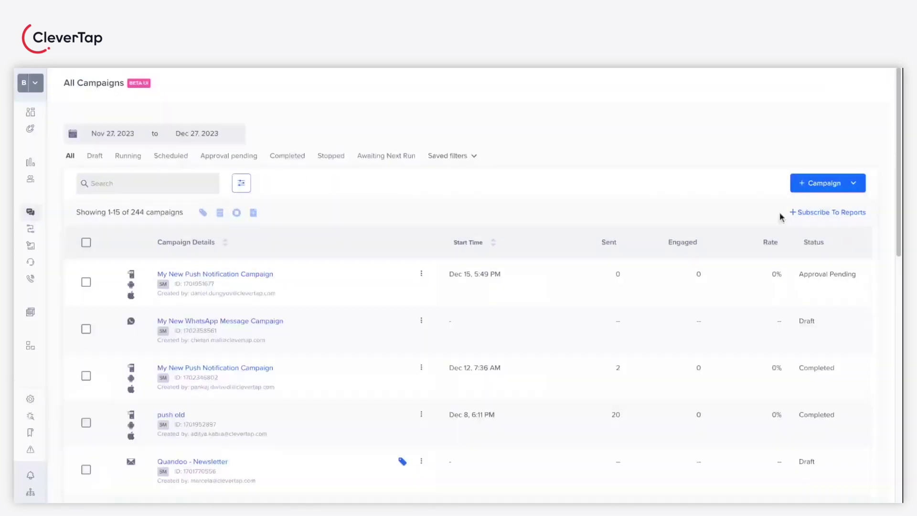
- Create a new Web Popup campaign from the + Campaign channel list
left_click(824, 183)
scroll(821, 285, "down", 2)
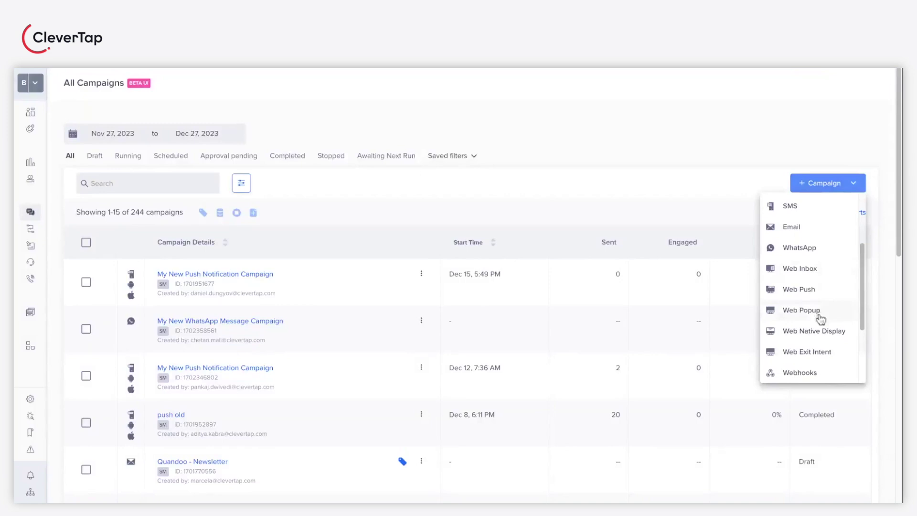
left_click(820, 318)
left_click(233, 178)
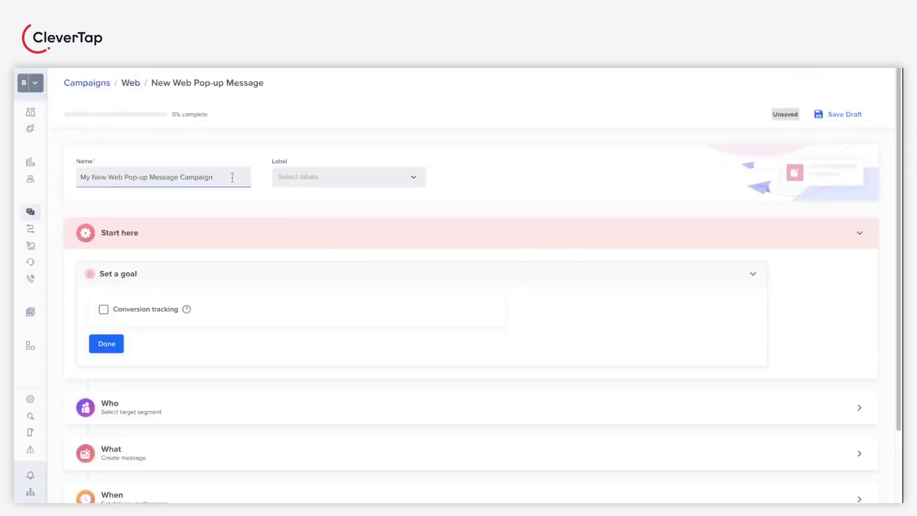
- Name the campaign 'E-commerce lead generation campaigns' and save a Charged conversion goal within 5 Days, revenue Amount
type("E-commerce lead generatio")
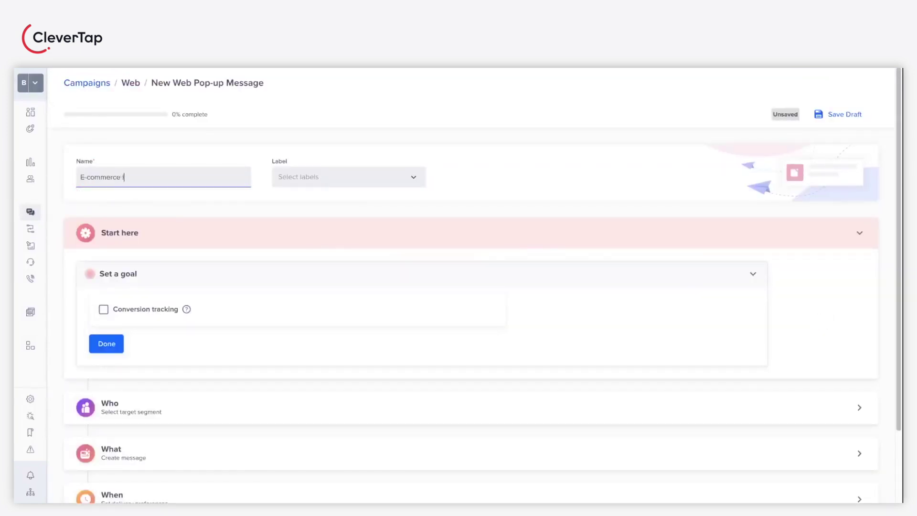
type("n campaigns")
left_click(193, 348)
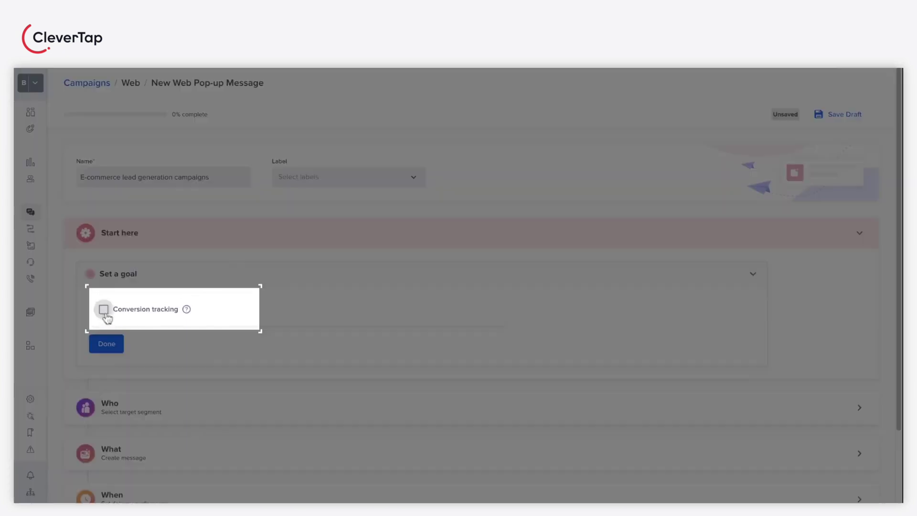
left_click(103, 310)
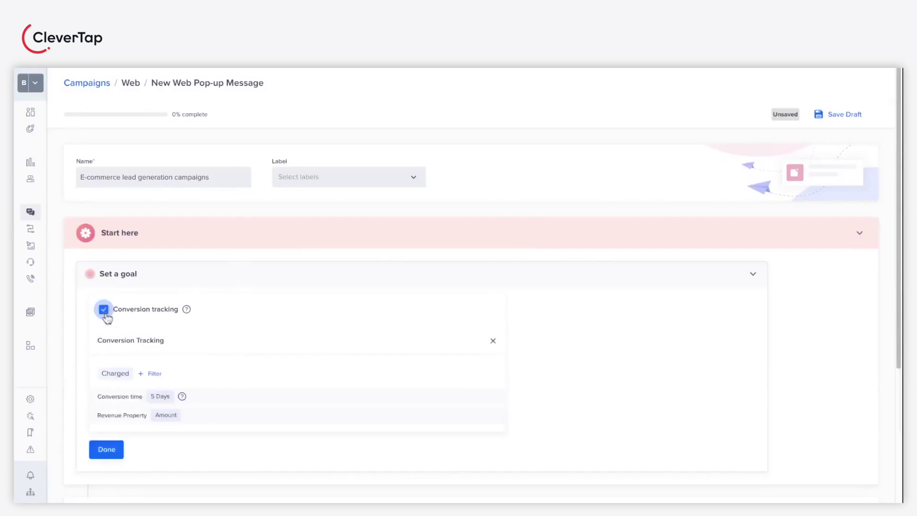
scroll(148, 374, "down", 2)
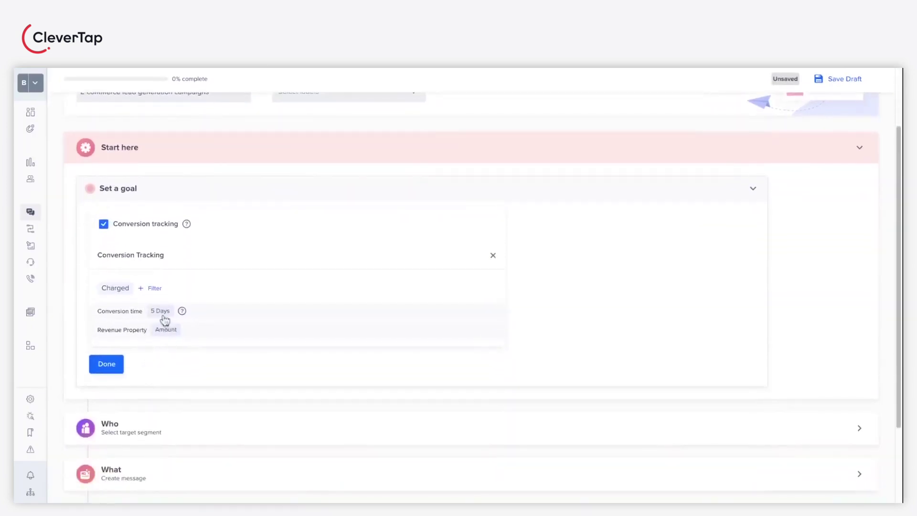
left_click(106, 364)
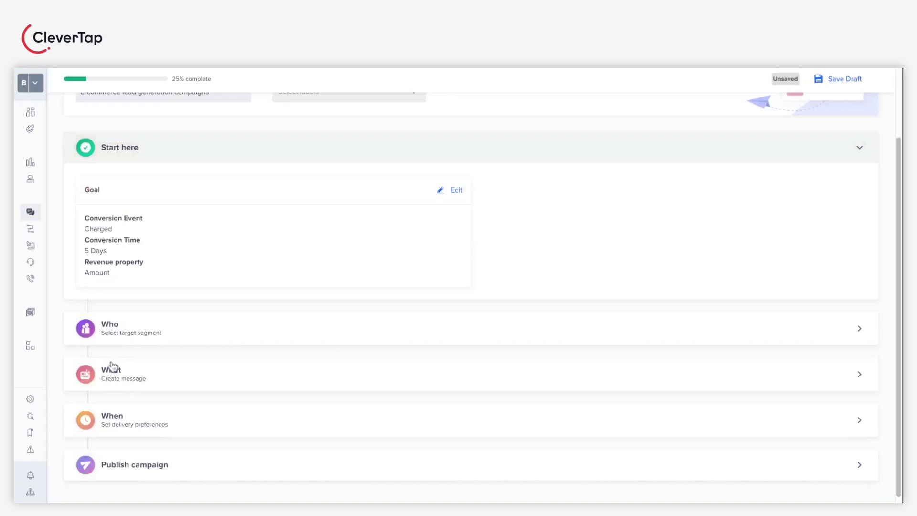
- Set the target segment's triggering event to Charged
left_click(161, 333)
scroll(348, 485, "down", 2)
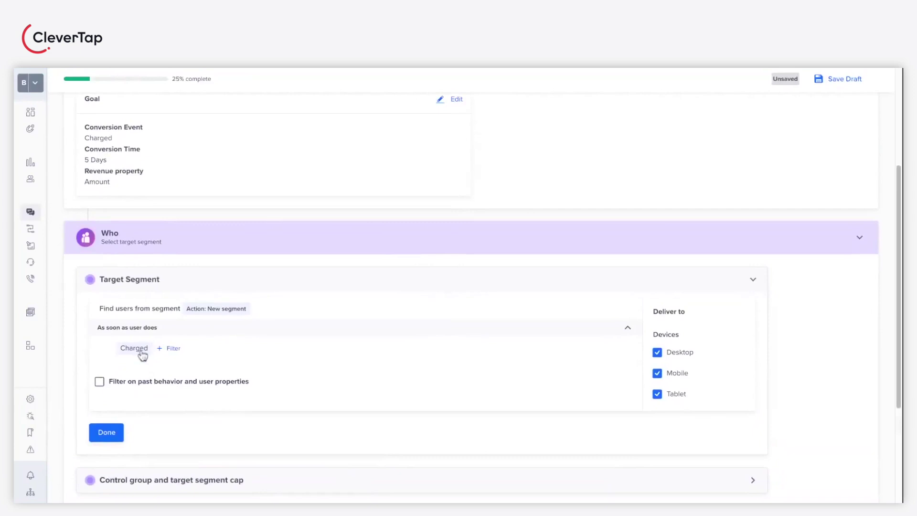
left_click(141, 353)
type("charged")
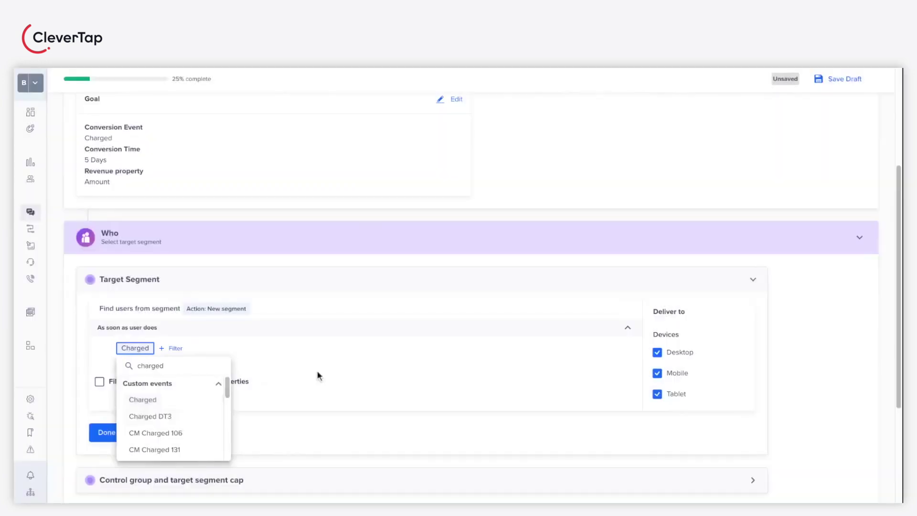
left_click(317, 371)
- Keep the 5% system control group and save the target audience settings
scroll(248, 391, "down", 2)
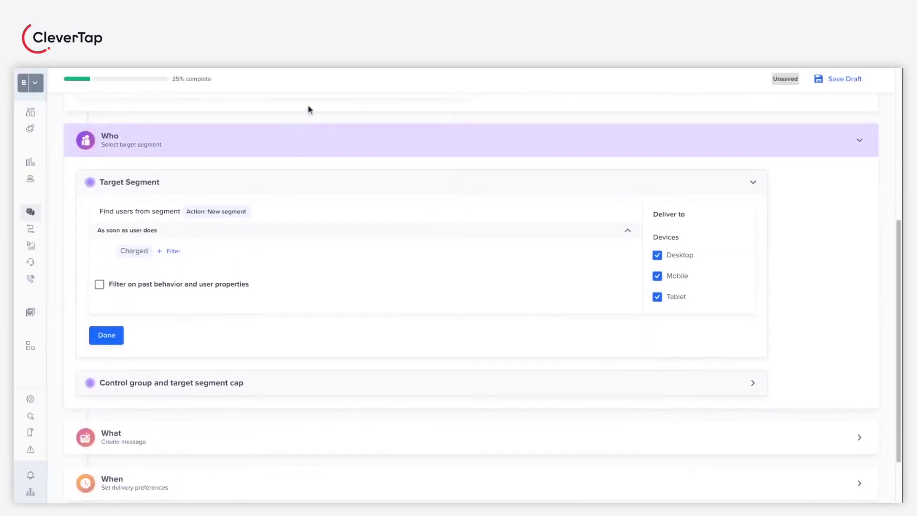
left_click(201, 382)
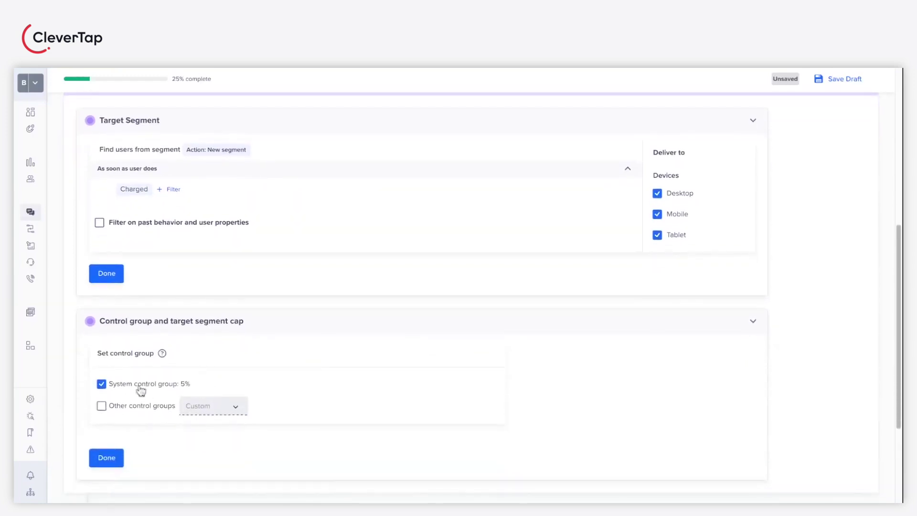
left_click(115, 461)
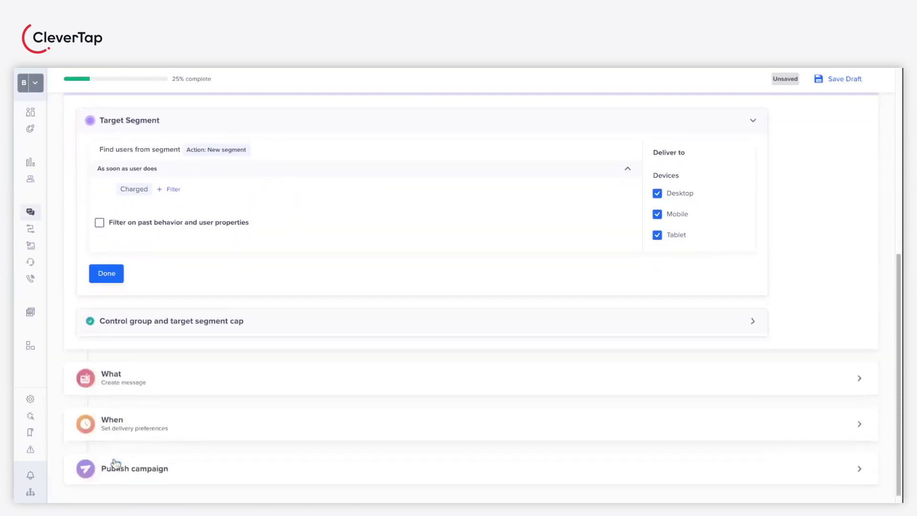
left_click(117, 274)
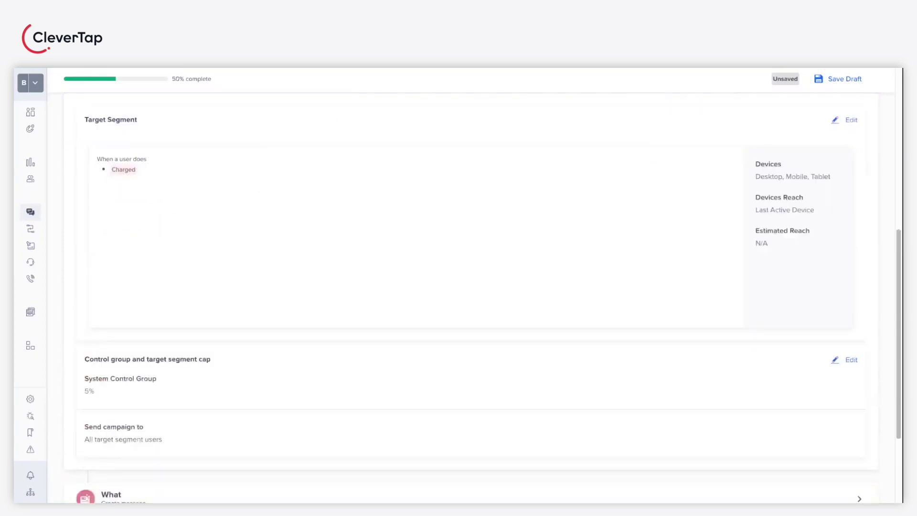
- Apply the Lead Generation 'Image on Side' template to the pop-up message
scroll(137, 377, "down", 3)
left_click(137, 376)
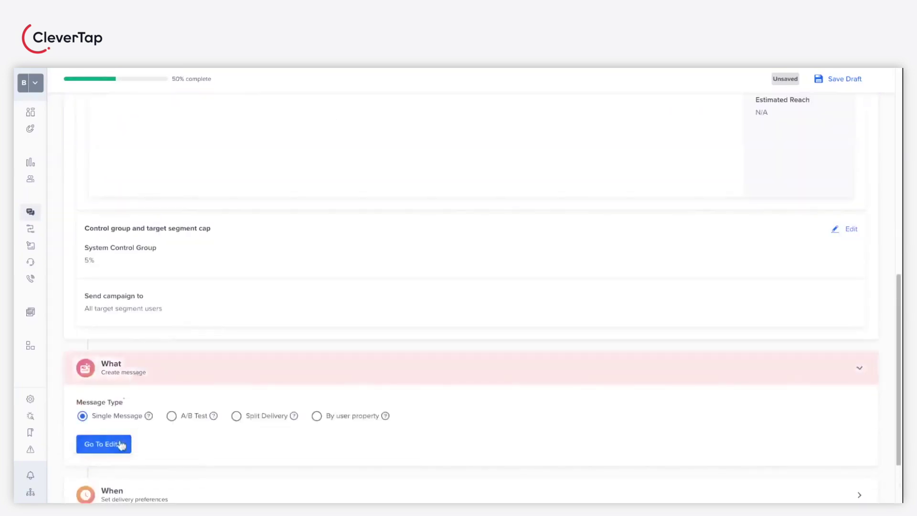
left_click(119, 445)
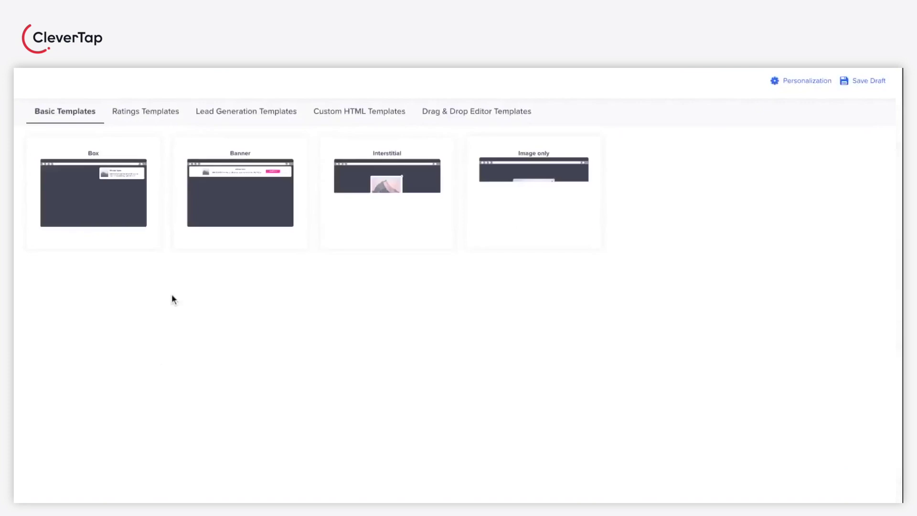
left_click(248, 122)
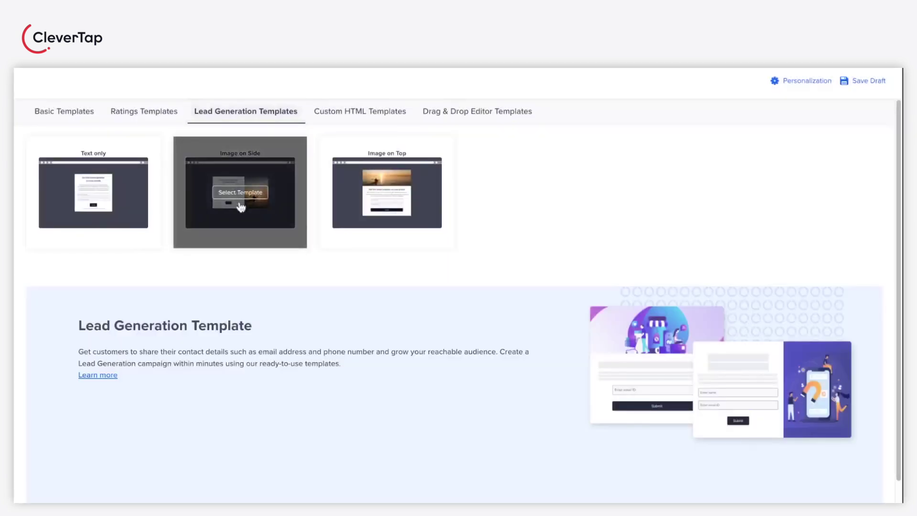
scroll(241, 205, "down", 1)
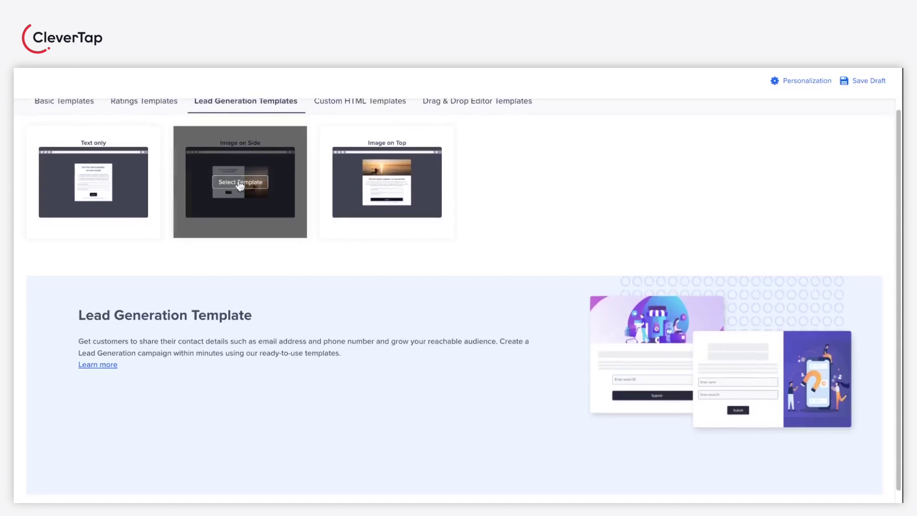
left_click(240, 184)
scroll(243, 296, "down", 1)
left_click(142, 255)
- Replace the pop-up title with 'Personalised Offers For You!'
key("ctrl+a")
key("BackSpace")
type("Personalised ")
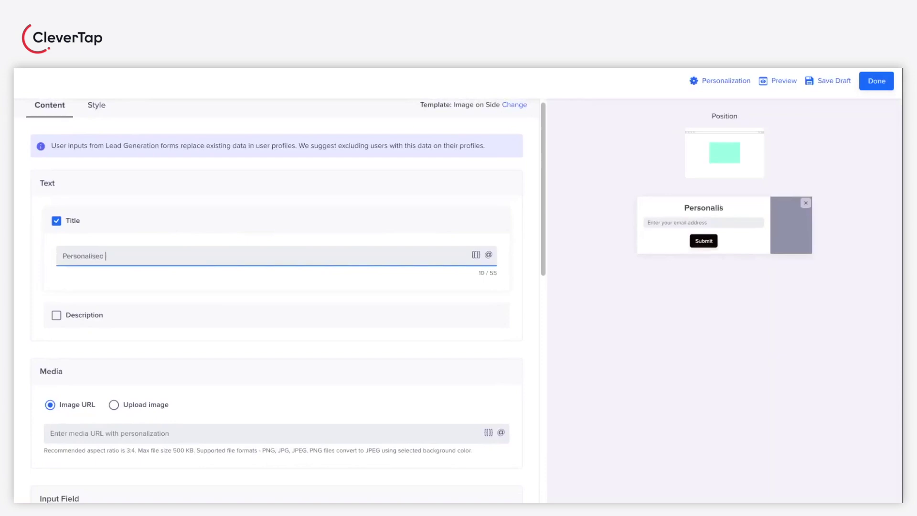
type("Offers For You!")
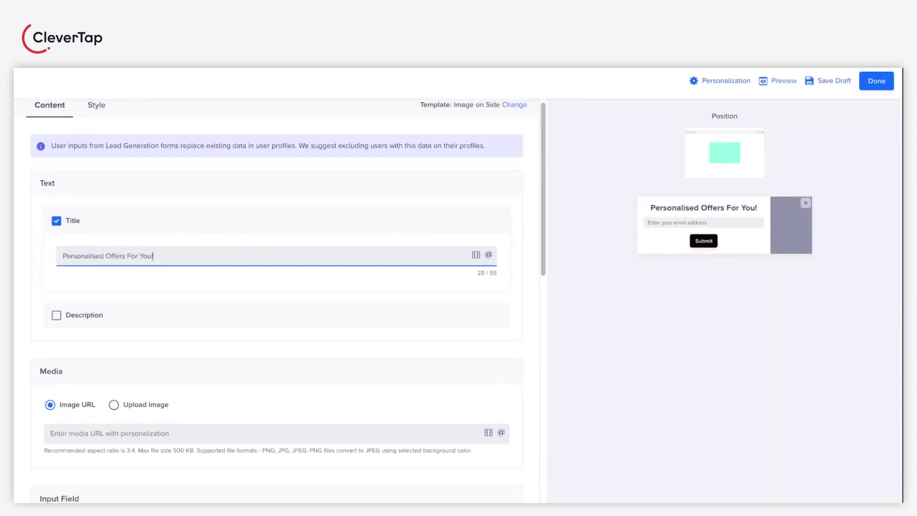
left_click(157, 290)
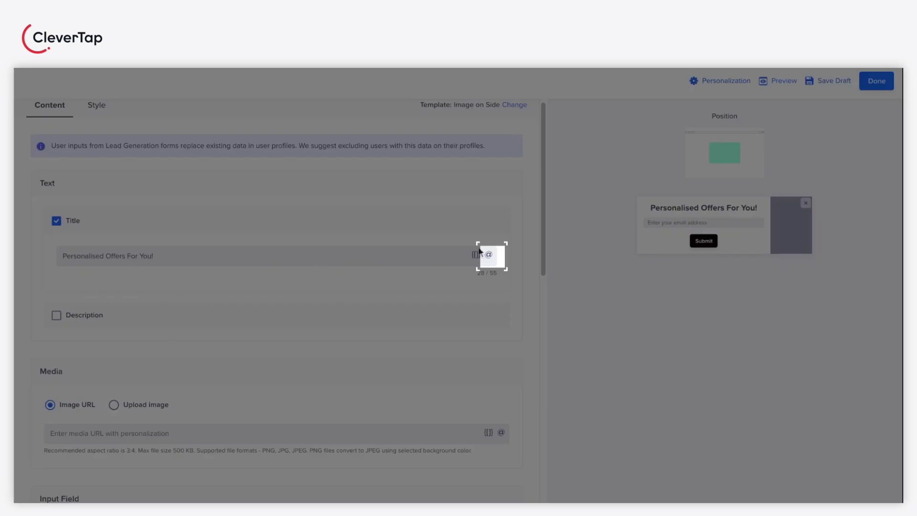
left_click(490, 258)
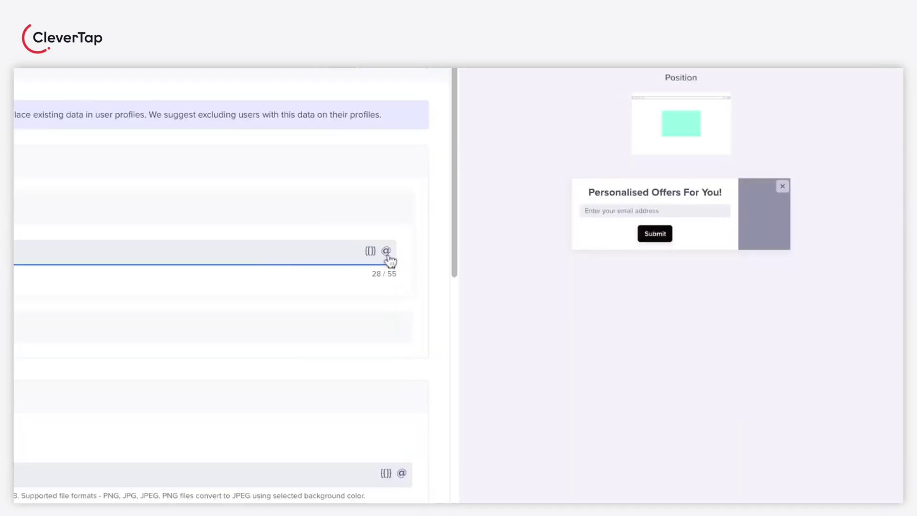
left_click(387, 253)
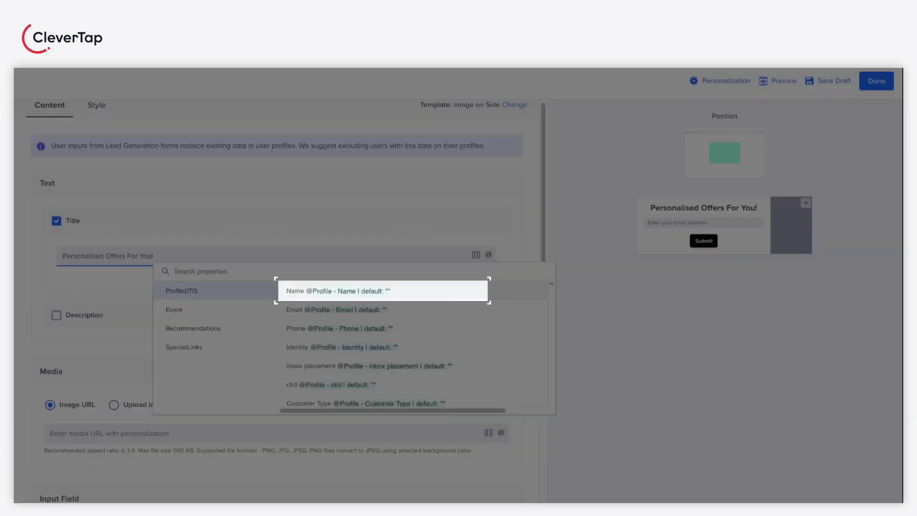
left_click(97, 316)
- Add the description 'Enter your email to receive discount offers upto 50% on your next purchase!'
left_click(102, 352)
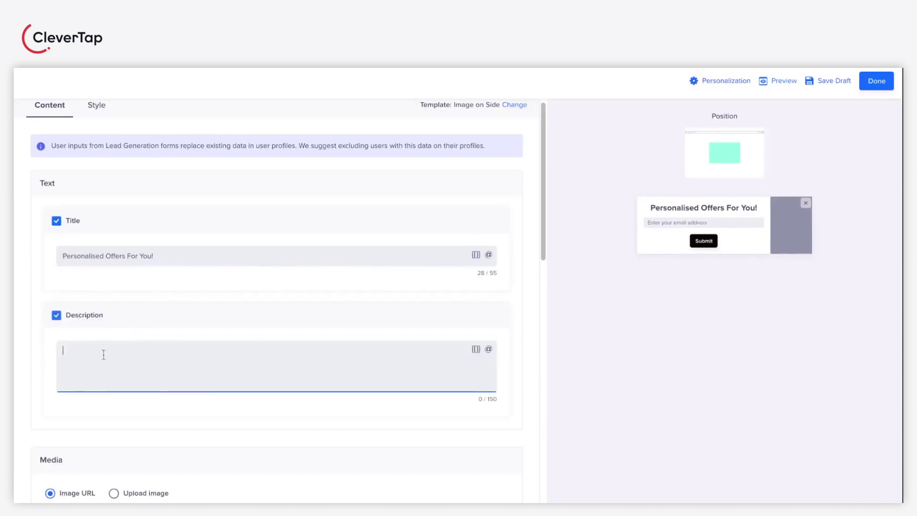
type("Enter your email to recei")
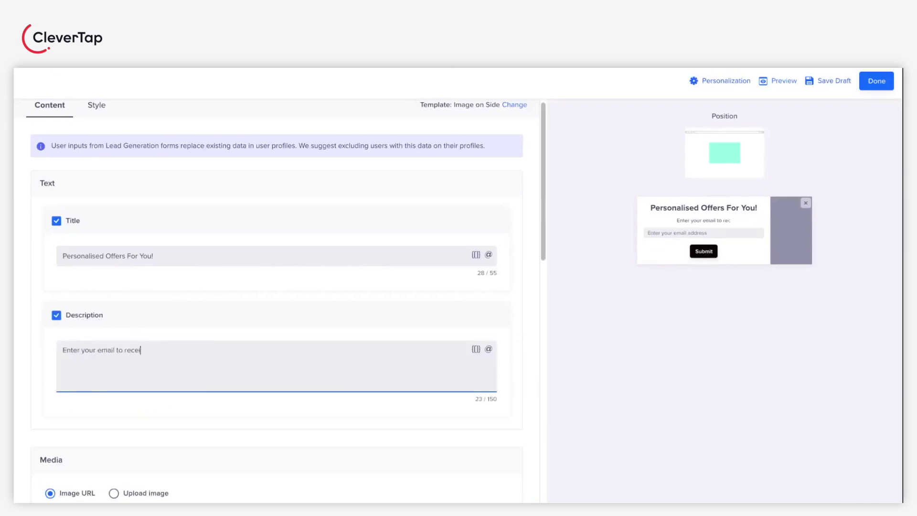
type("ve discount offers upto 50% on your")
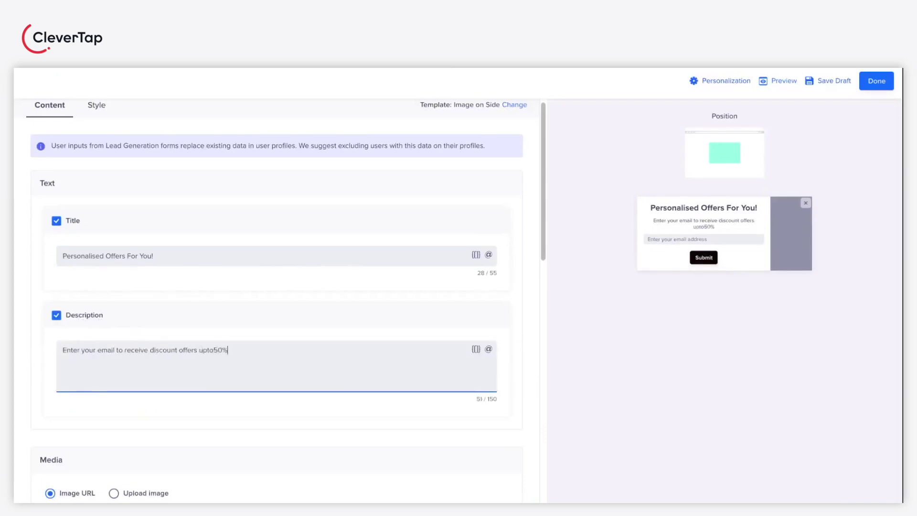
type(" next purchase!")
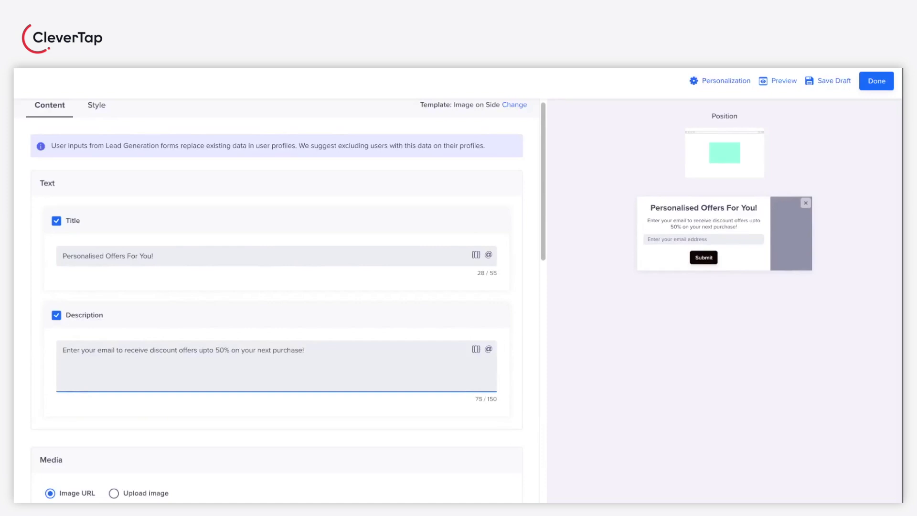
scroll(187, 363, "down", 1)
scroll(187, 364, "down", 2)
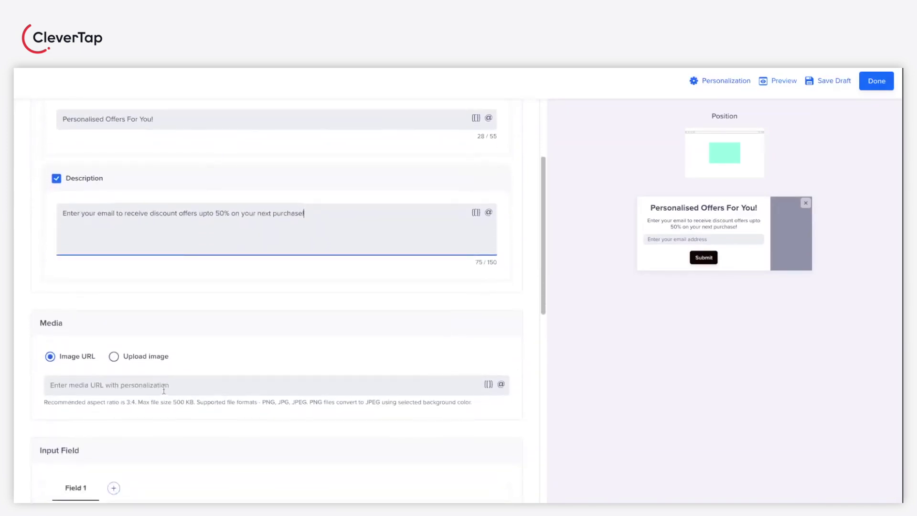
- Paste a Pexels photo link into the Media Image URL field
left_click(164, 389)
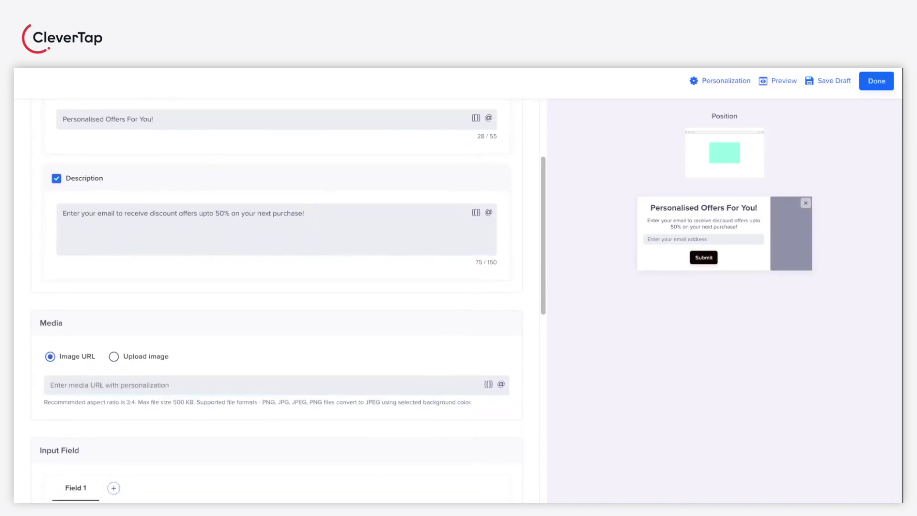
left_click(321, 382)
type("https://images.pexels.com/photos/5076516/pexels-photo-5076516.jpeg?auto=compress&cs=tinysrgb&w=800")
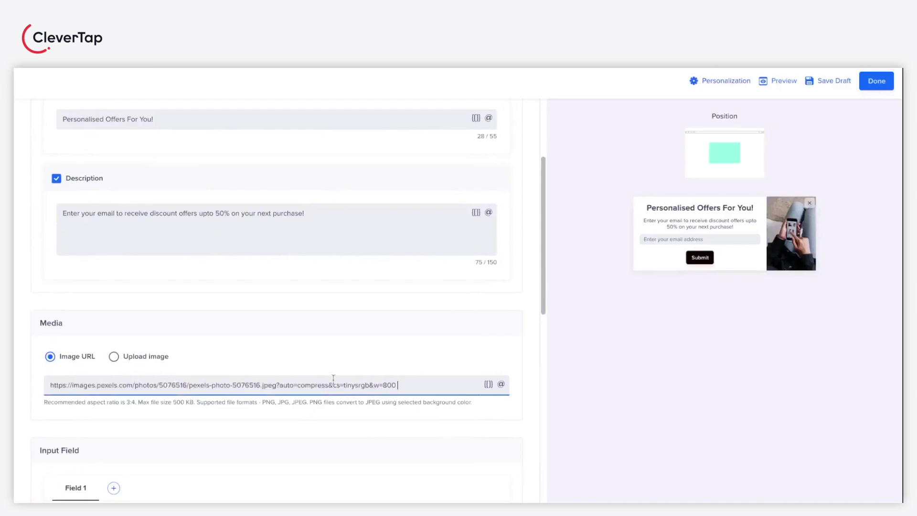
scroll(321, 378, "down", 4)
scroll(321, 378, "down", 4)
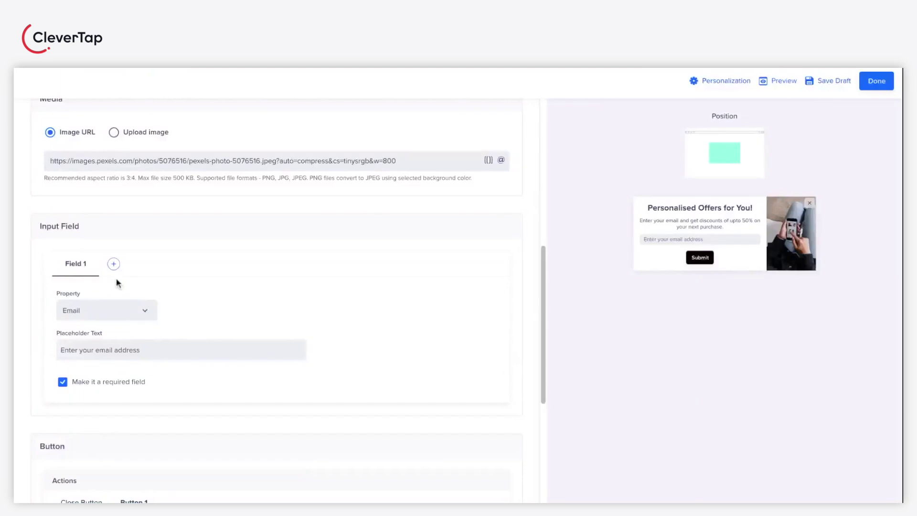
- Add Field 2 and Field 3, then delete both, leaving only the Email field
left_click(114, 264)
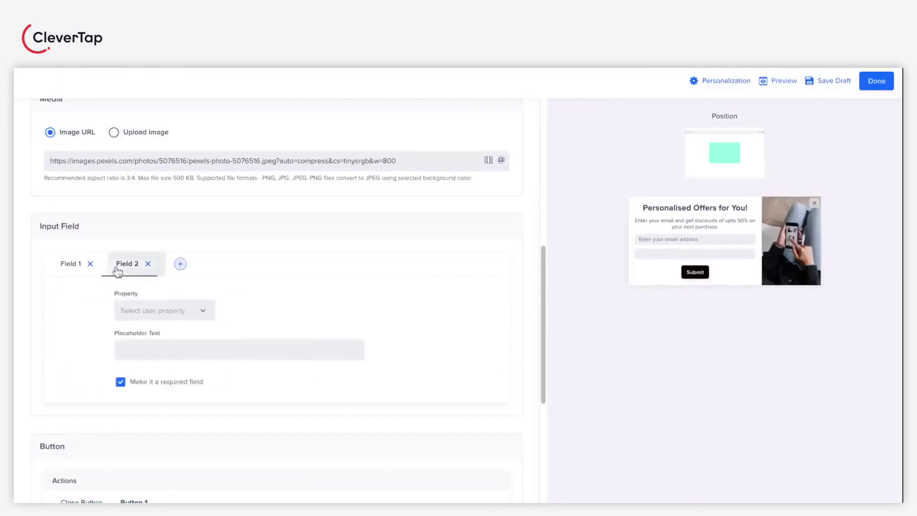
left_click(180, 264)
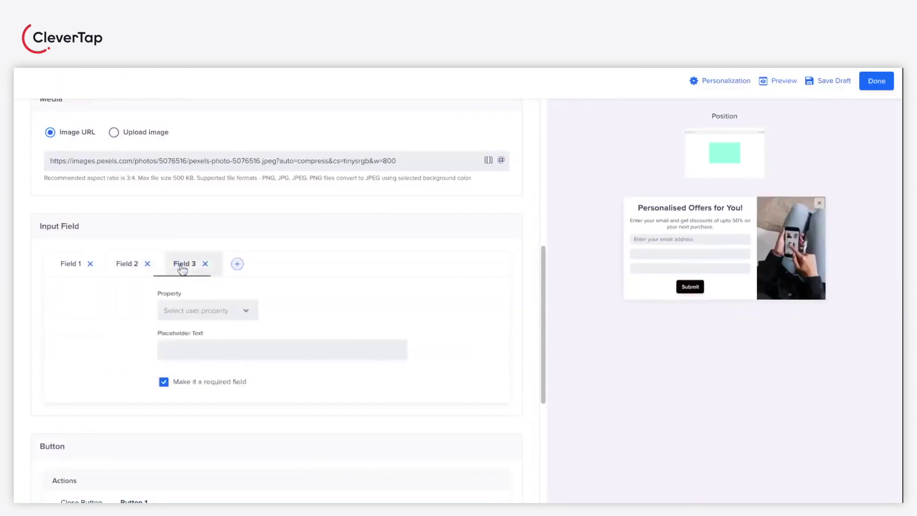
left_click(148, 264)
left_click(148, 264)
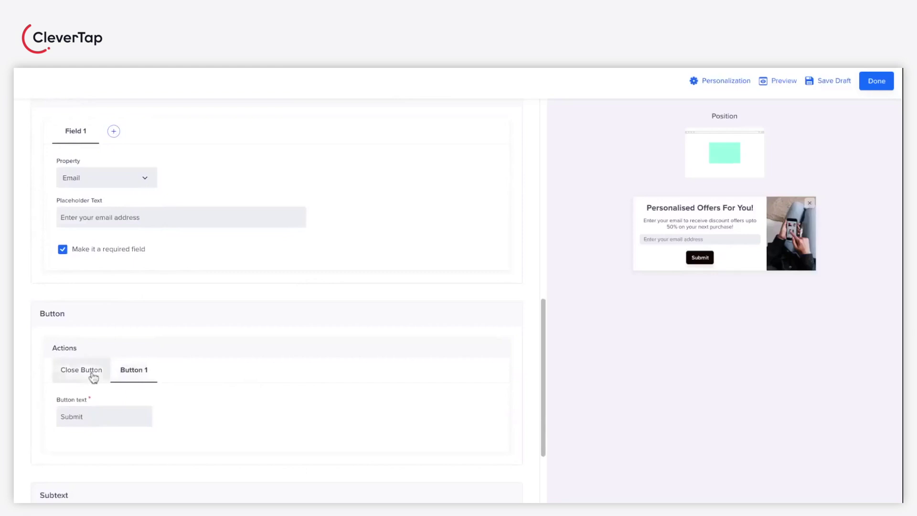
left_click(89, 373)
- Change the Button 1 label from Submit to 'Get Offer Now!'
left_click(141, 374)
scroll(211, 399, "down", 2)
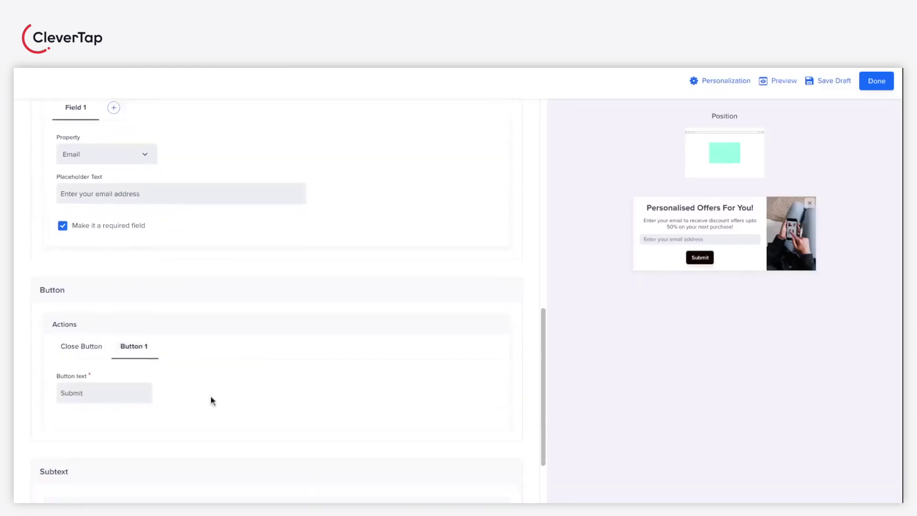
triple_click(96, 336)
key("BackSpace")
type("Get Offer Now!")
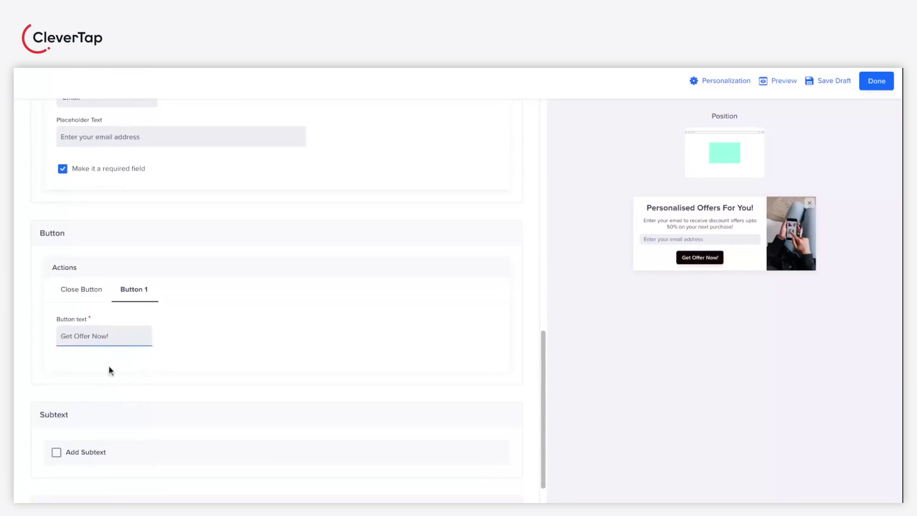
scroll(109, 368, "down", 1)
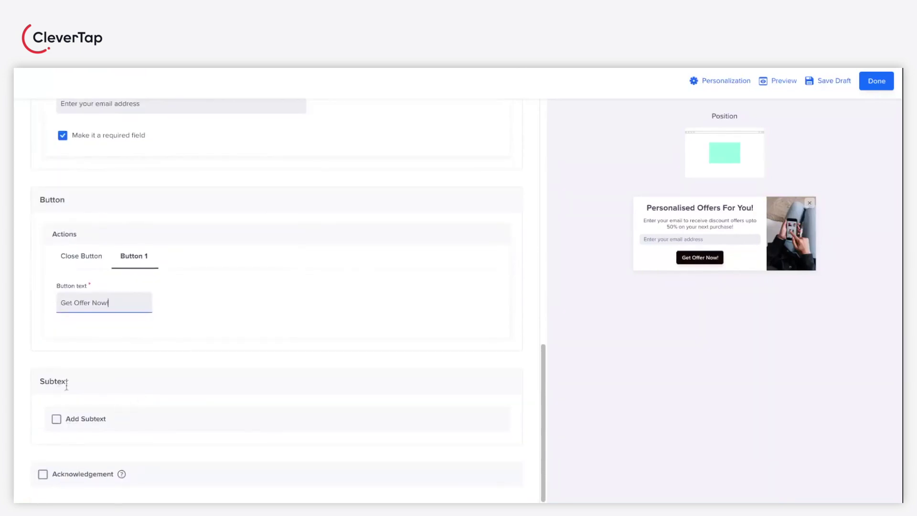
left_click(56, 418)
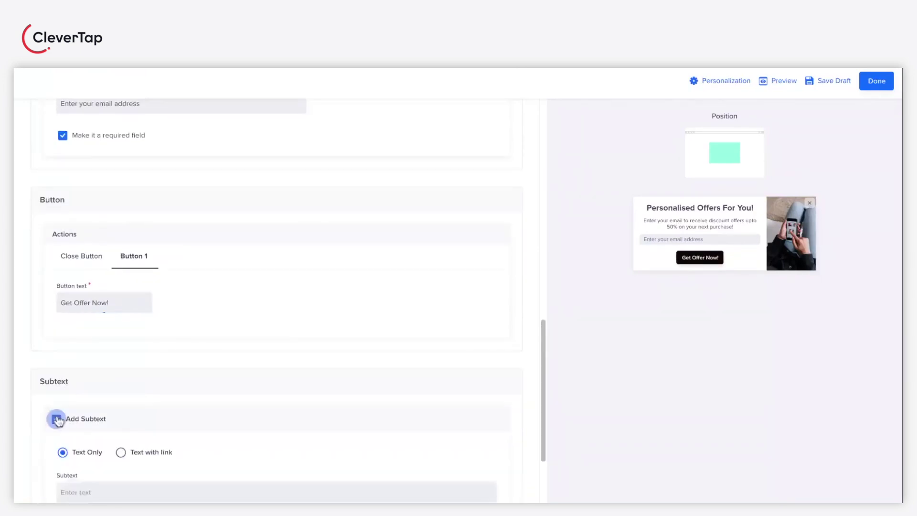
scroll(128, 420, "down", 3)
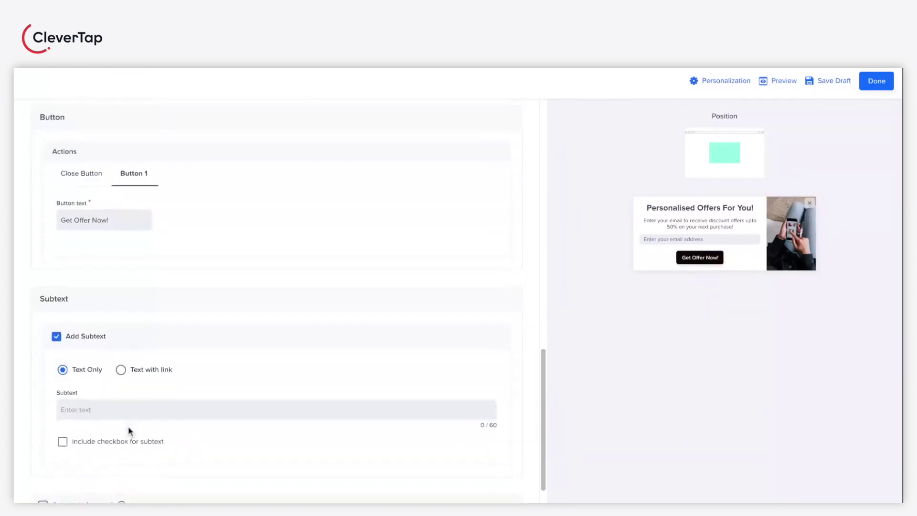
left_click(123, 372)
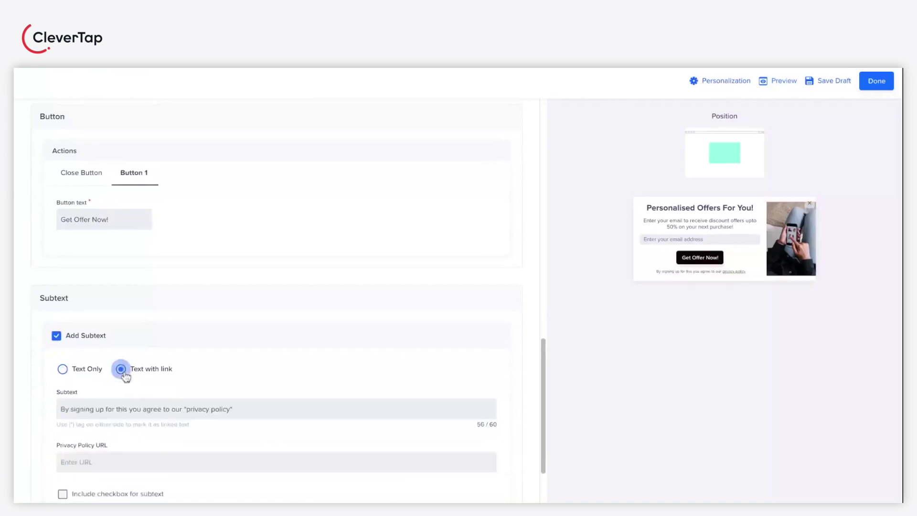
scroll(125, 377, "down", 3)
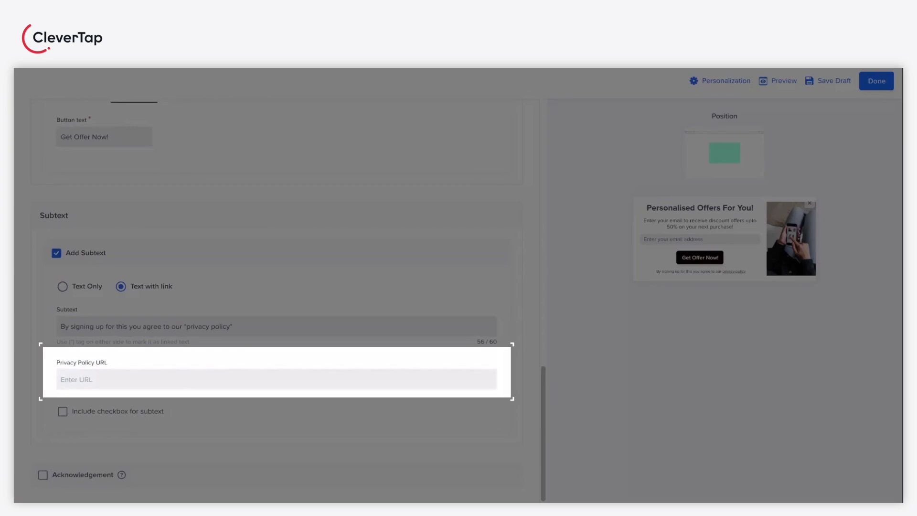
left_click(139, 379)
type("https://e-cart.com/privacypolicy")
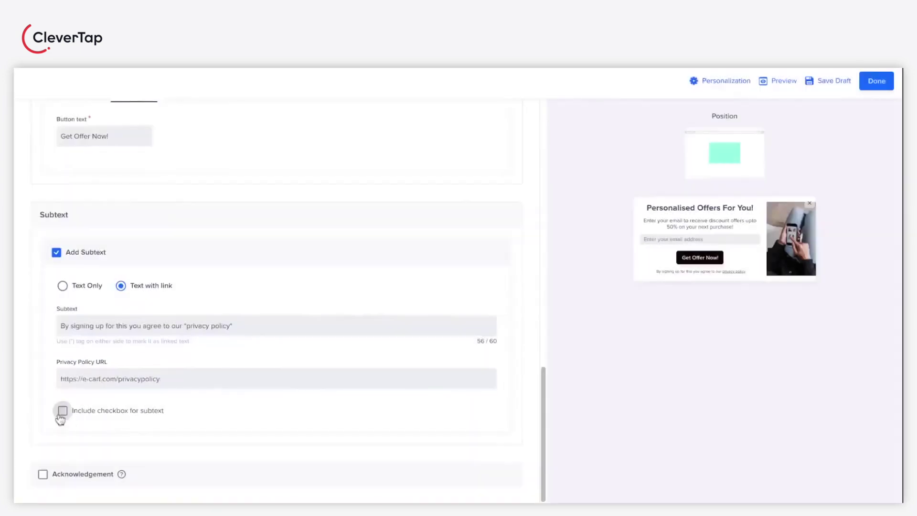
left_click(62, 411)
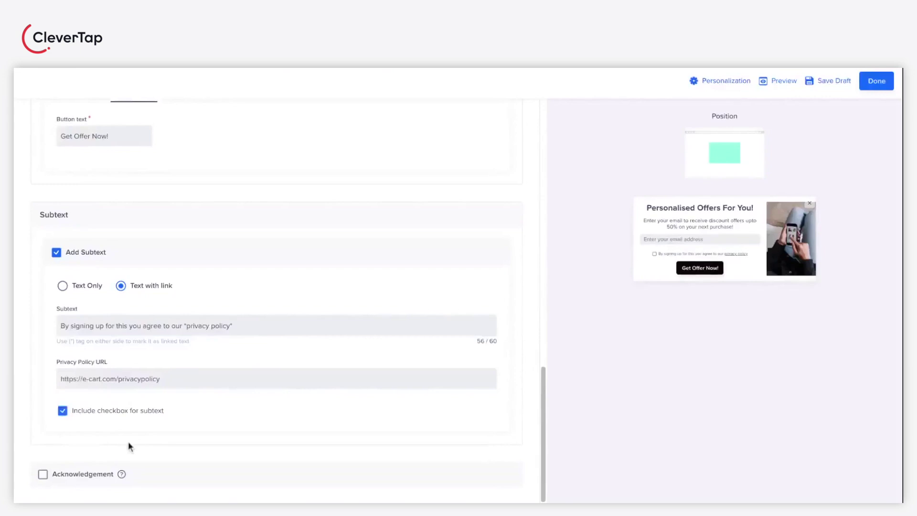
scroll(288, 407, "up", 1)
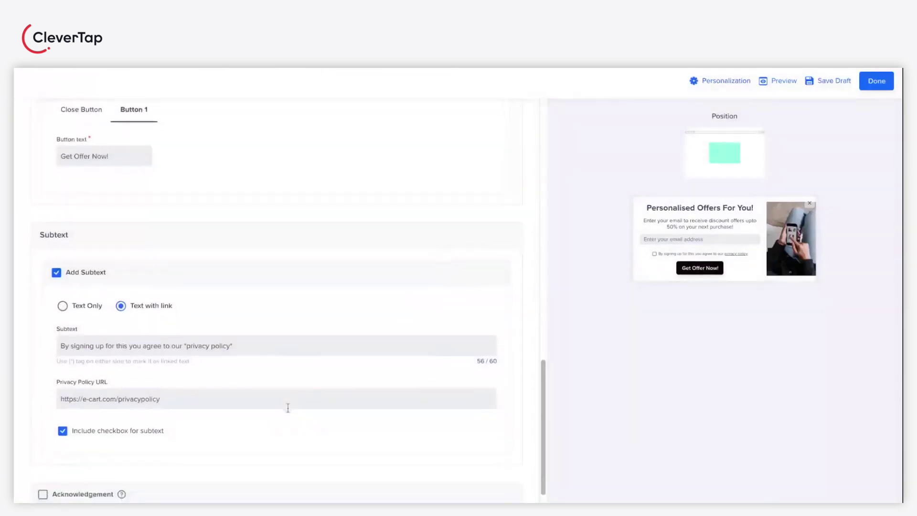
scroll(288, 407, "down", 1)
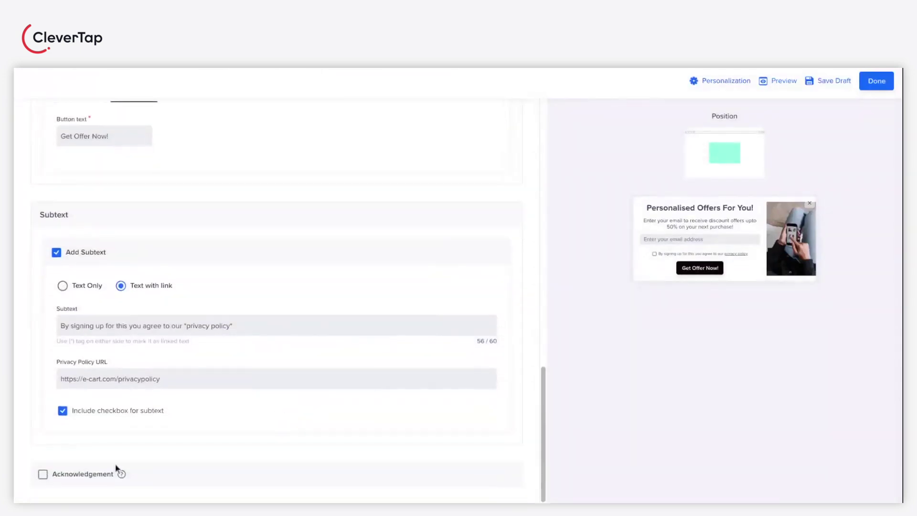
- Enable the acknowledgement message and set its Auto Close to 4 secs
left_click(43, 474)
scroll(72, 483, "down", 2)
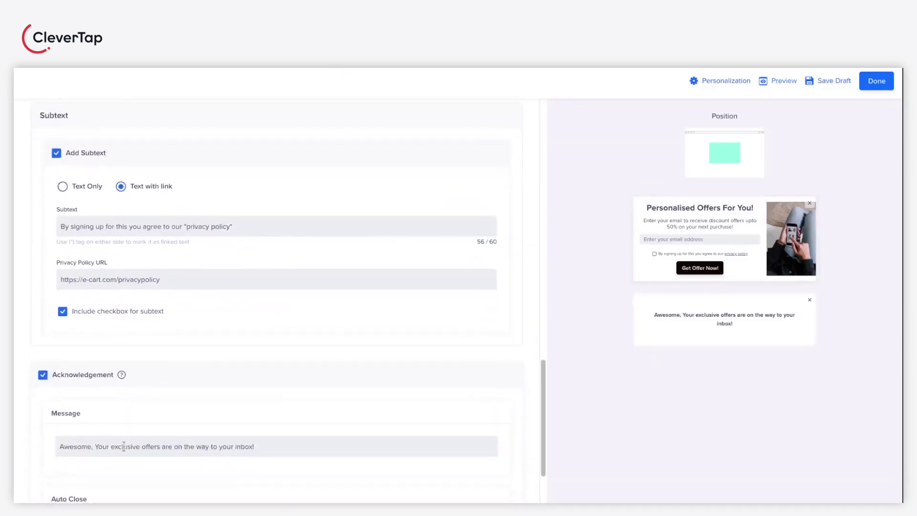
scroll(272, 444, "down", 2)
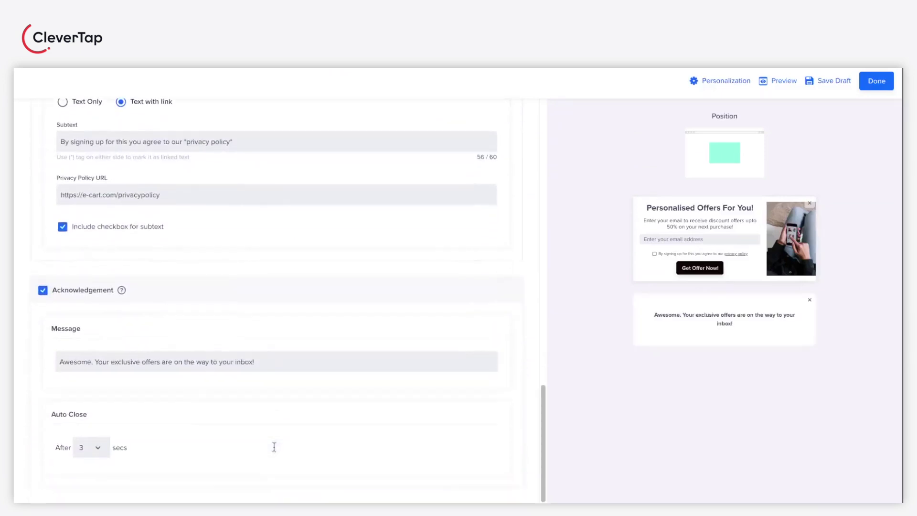
left_click(98, 448)
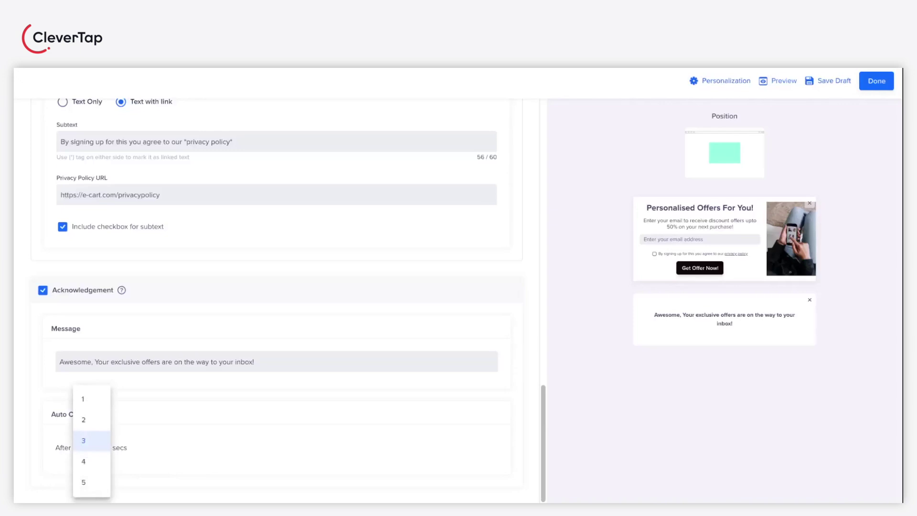
left_click(84, 460)
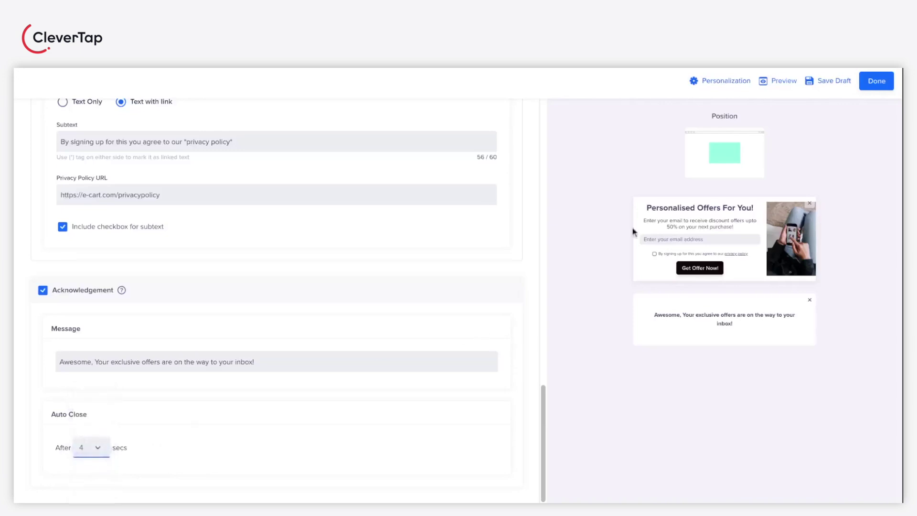
- Finish the popup message and set the campaign start date to November 22, 2023
left_click(877, 82)
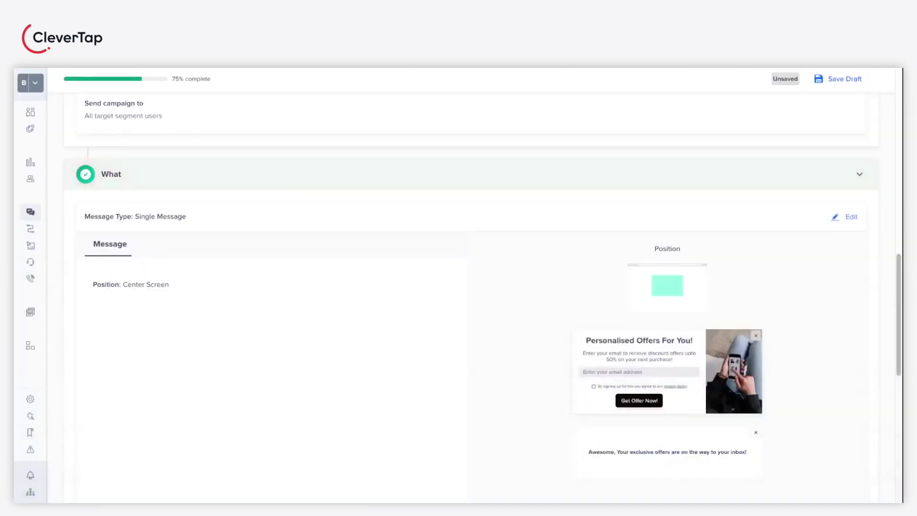
scroll(186, 422, "down", 9)
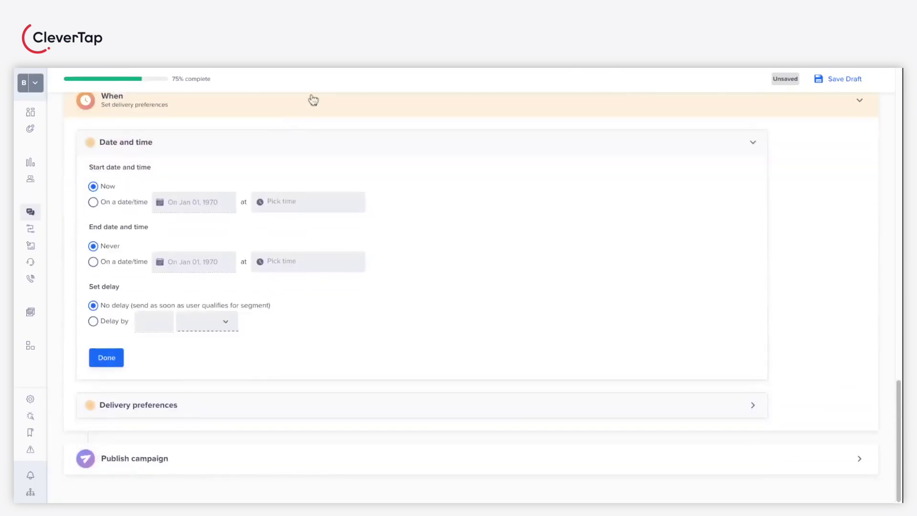
left_click(98, 255)
left_click(225, 262)
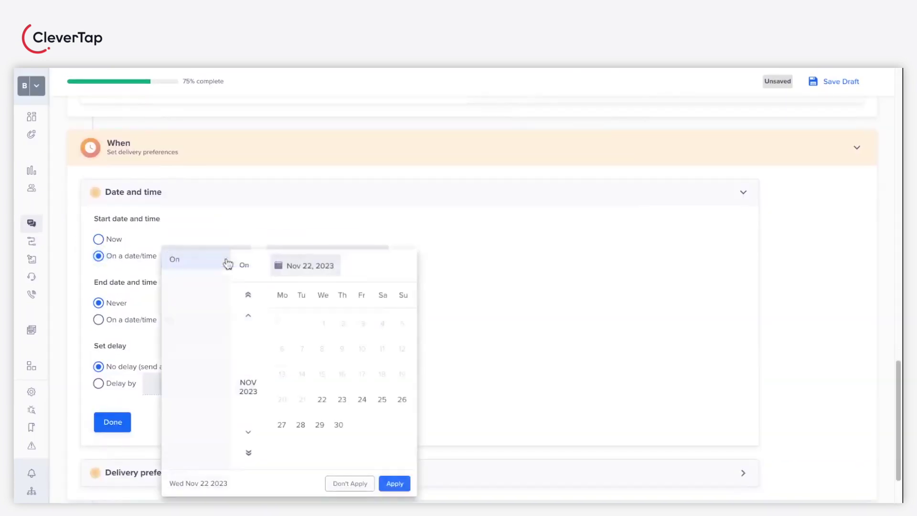
left_click(321, 400)
left_click(395, 483)
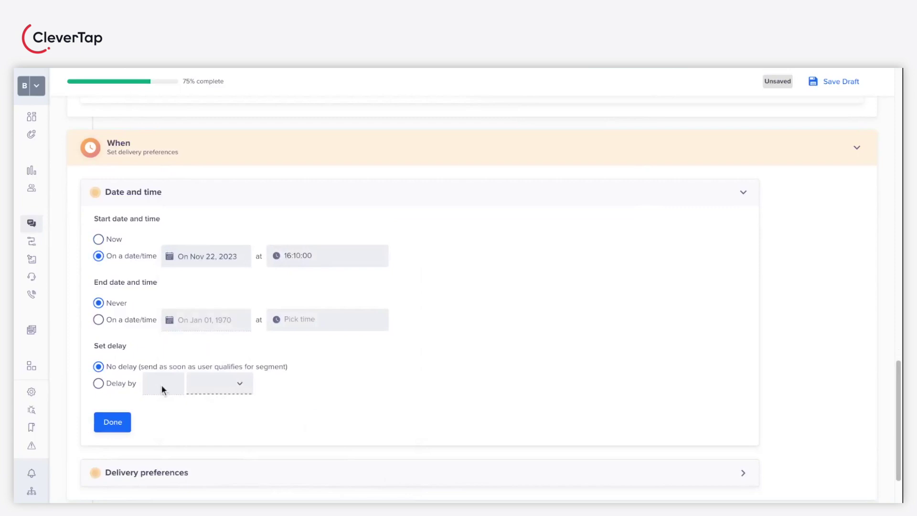
- Set the campaign end date to November 30, 2023
left_click(127, 320)
left_click(215, 327)
left_click(338, 425)
left_click(395, 483)
- Restrict delivery to Monday, Wednesday and Friday from 11 PM to 6 AM
scroll(231, 411, "down", 1)
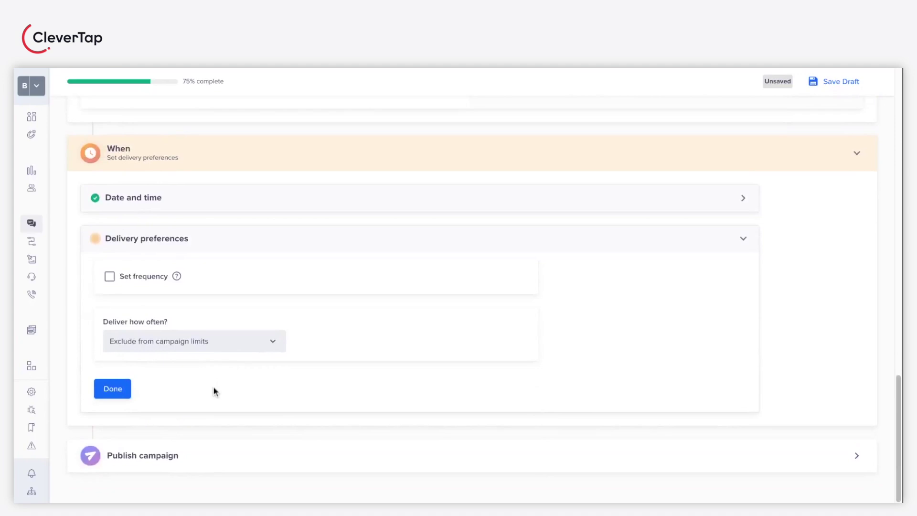
left_click(122, 270)
left_click(171, 281)
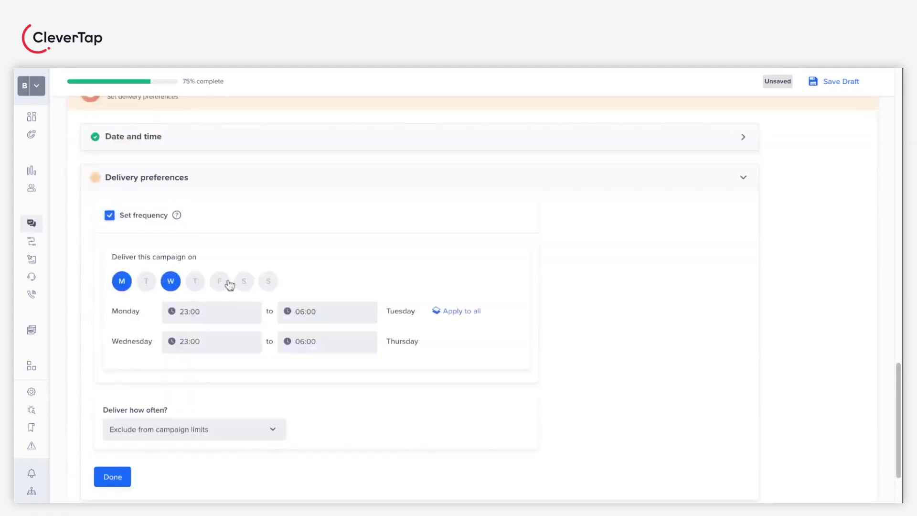
left_click(220, 281)
scroll(132, 412, "down", 1)
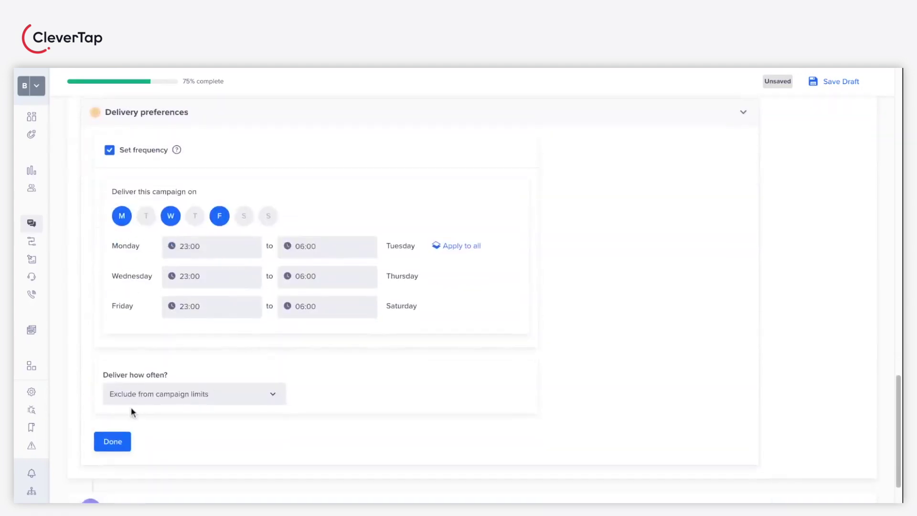
left_click(113, 440)
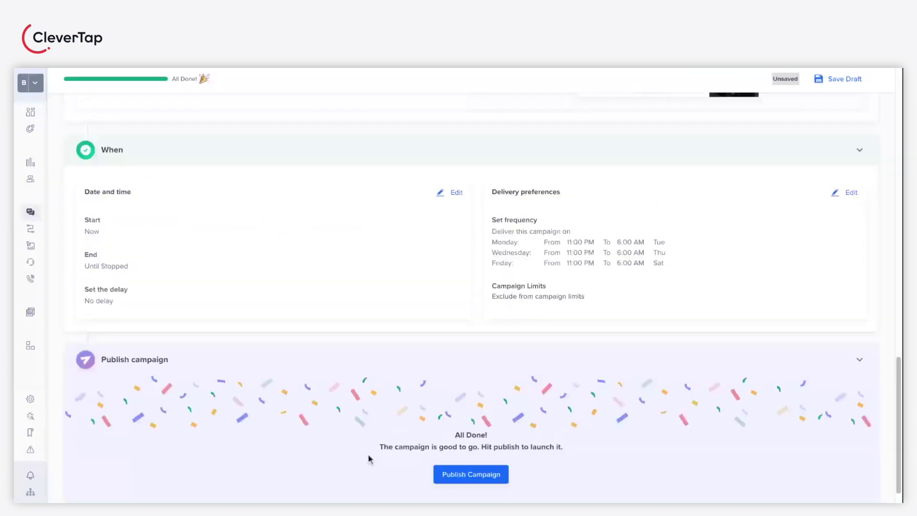
- Publish the lead-generation campaign and confirm publication
left_click(468, 478)
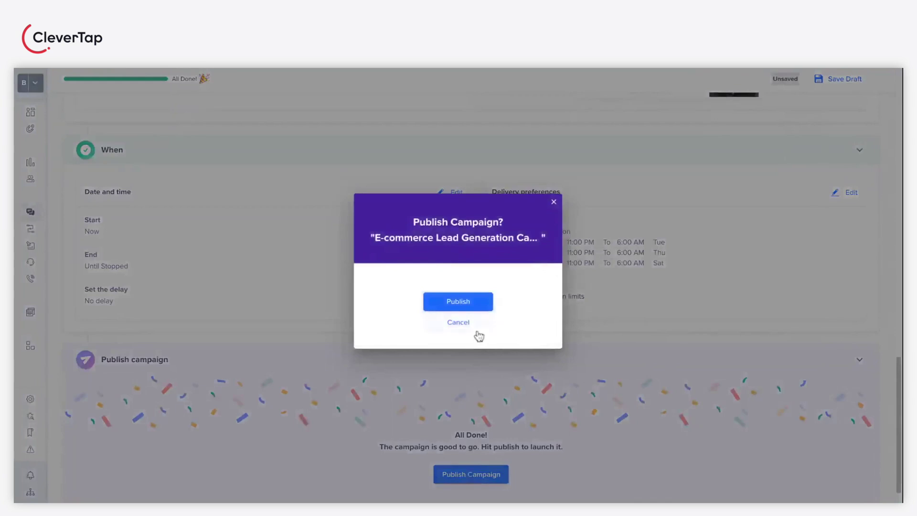
left_click(458, 302)
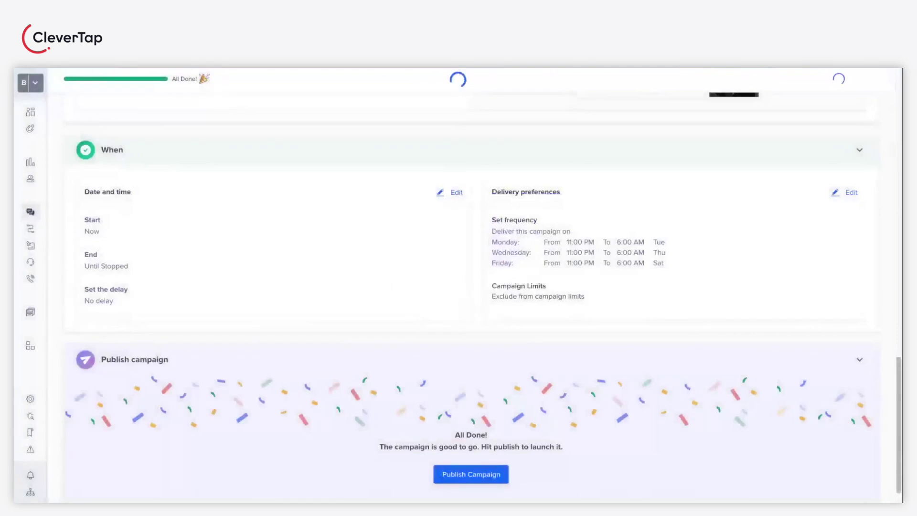